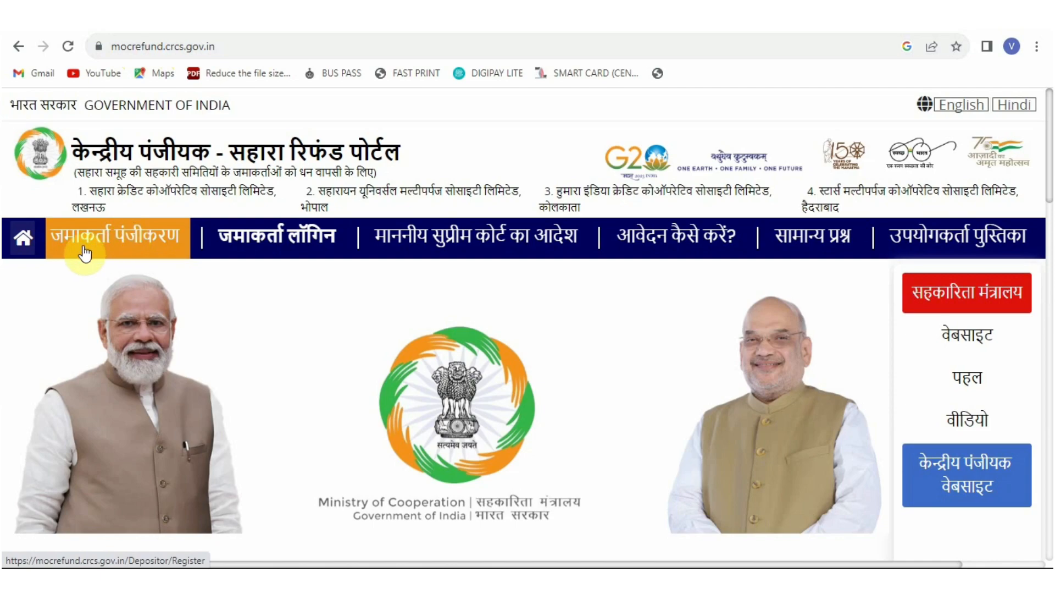
- Start a depositor registration with the last four Aadhaar digits and the Aadhaar-linked mobile number, and request an OTP
click(144, 251)
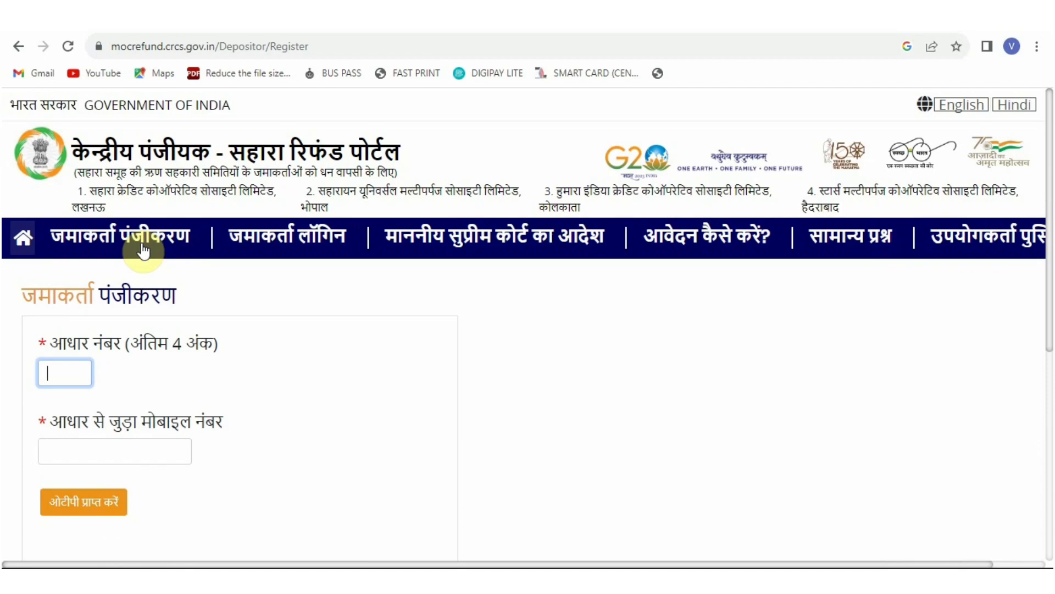
text(62)
click(61, 450)
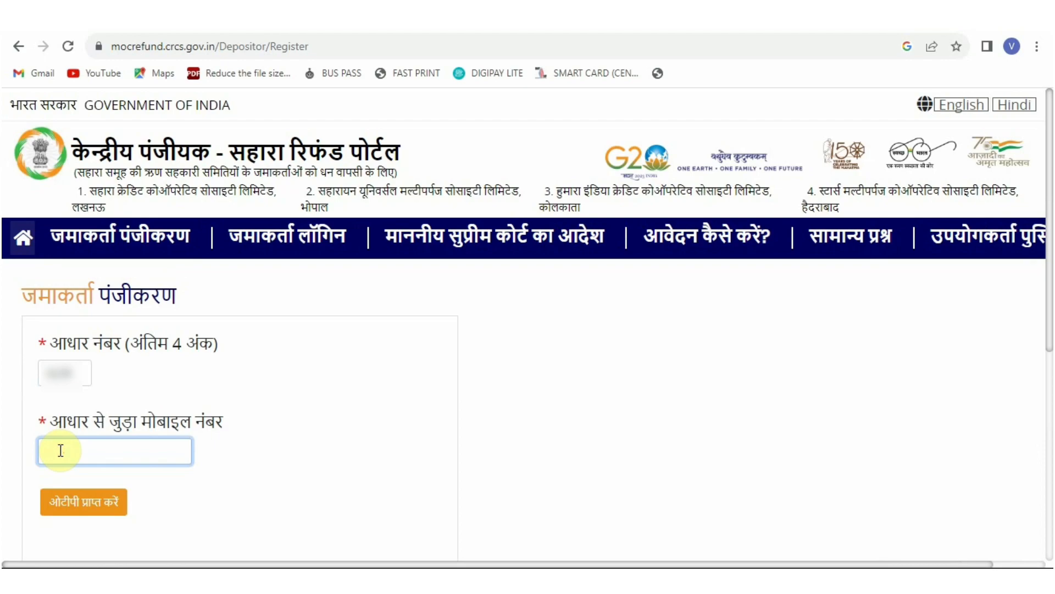
text(****)
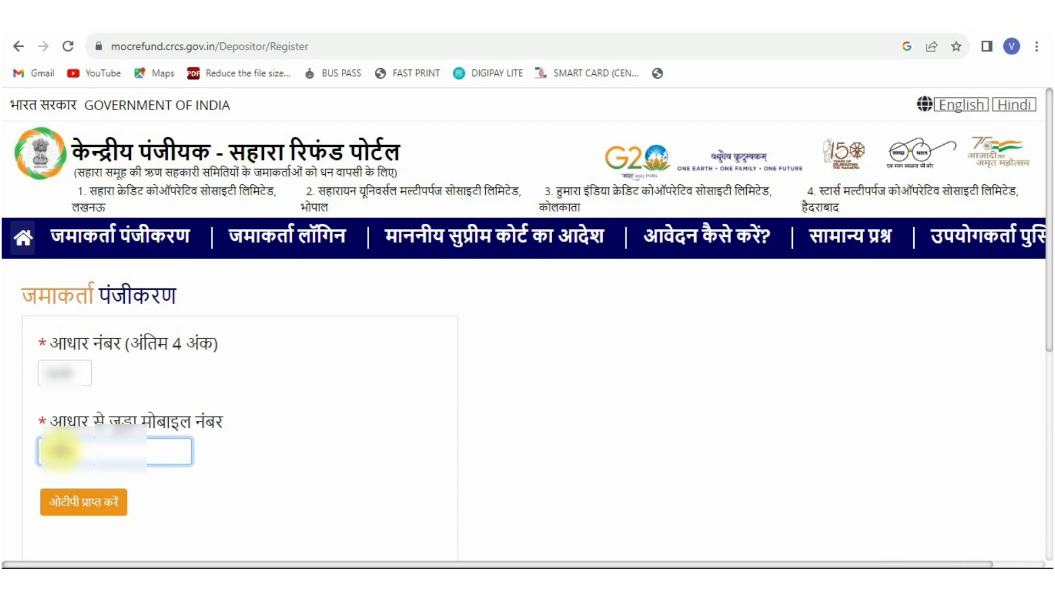
text(******)
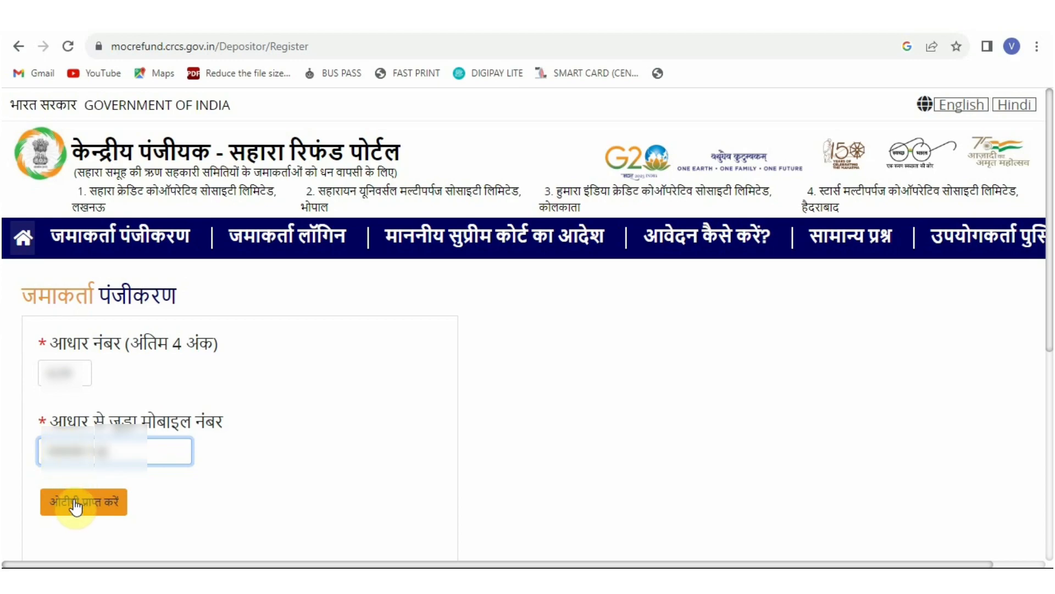
click(76, 504)
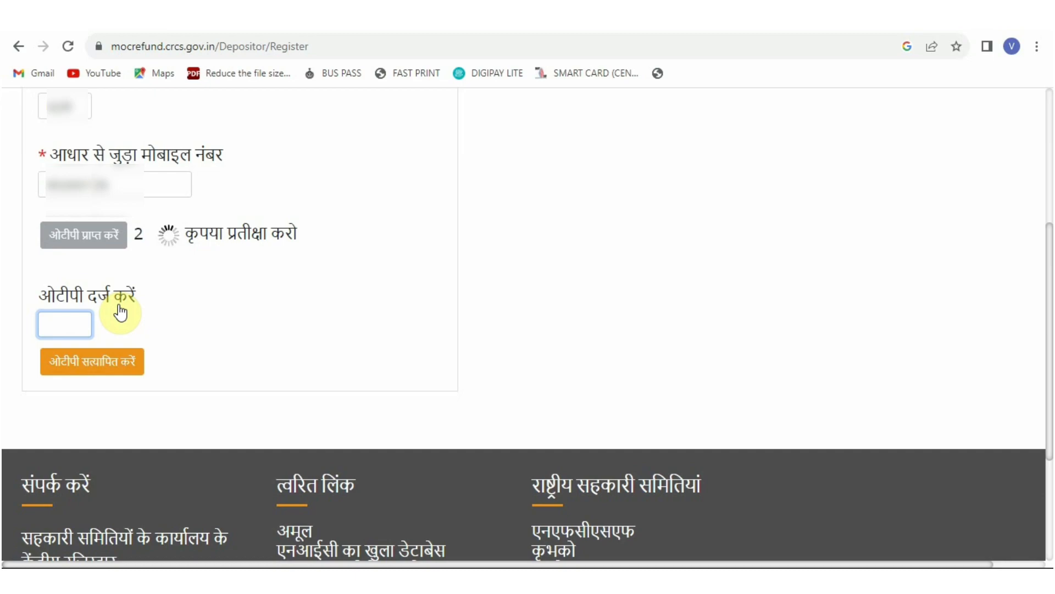
- Enter the received OTP in the registration form and verify it
click(65, 323)
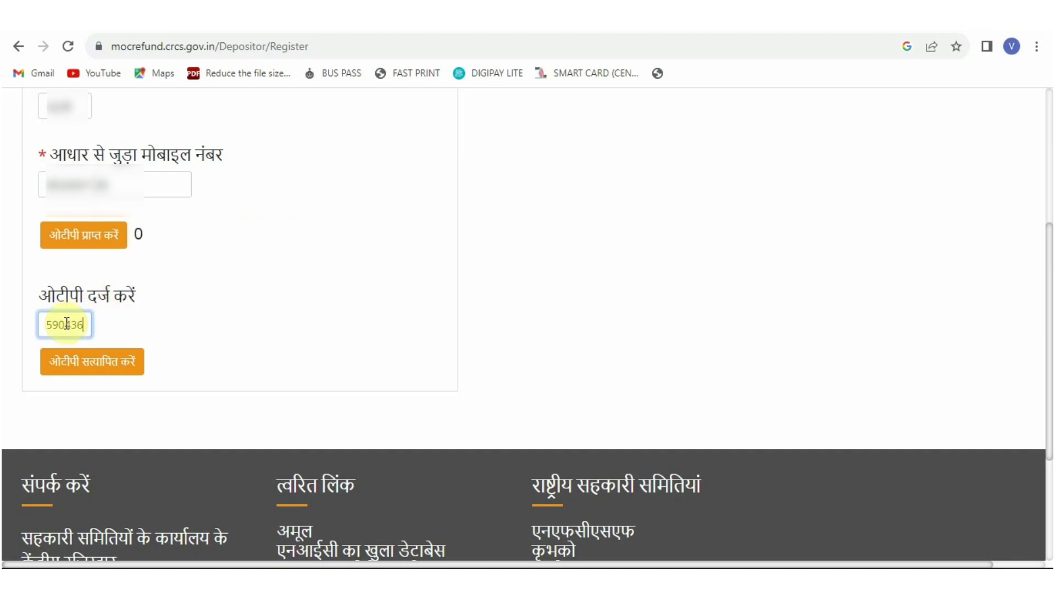
click(76, 359)
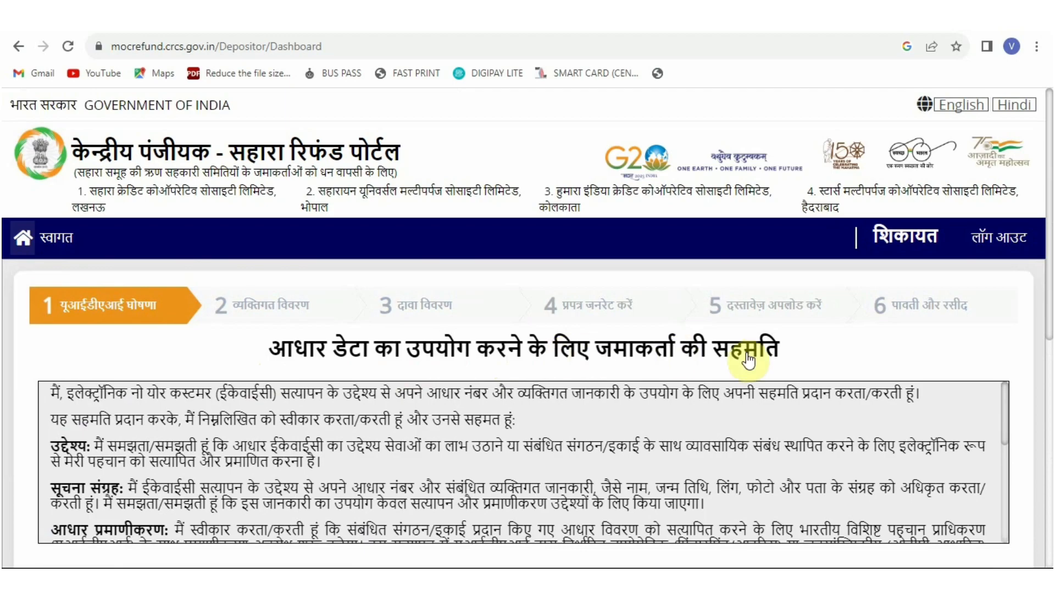
- Accept the terms and conditions of the Aadhaar data consent and continue to the personal details stage
scroll(1007, 463, down, 3)
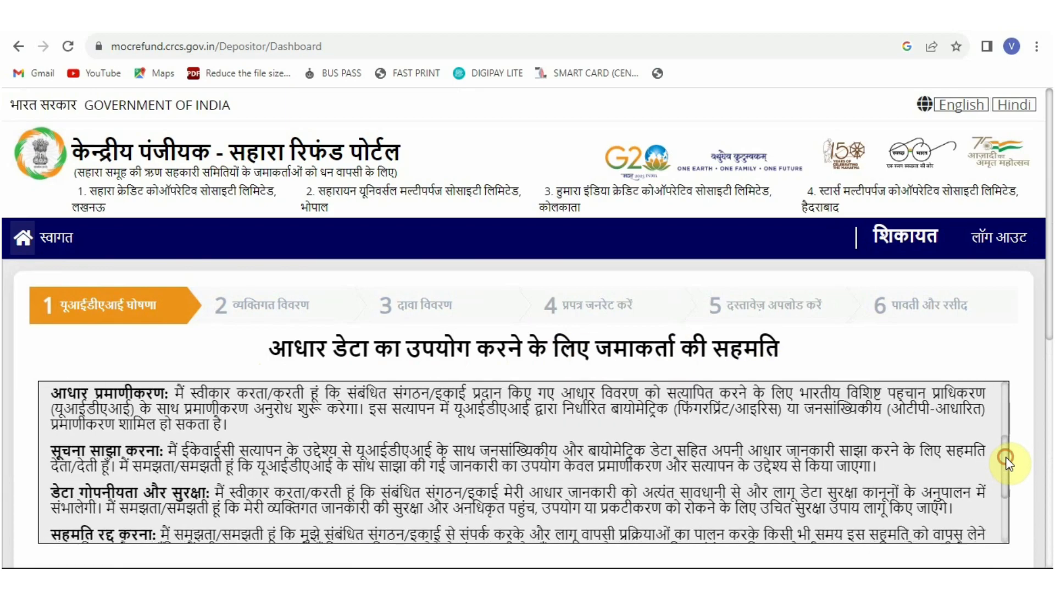
scroll(1006, 519, down, 2)
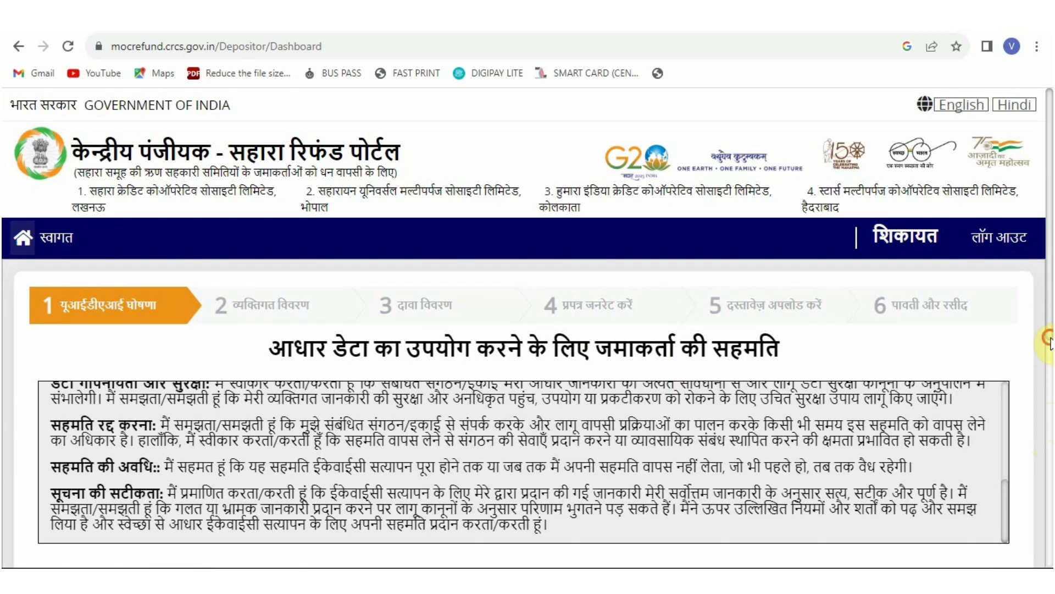
scroll(1051, 343, down, 2)
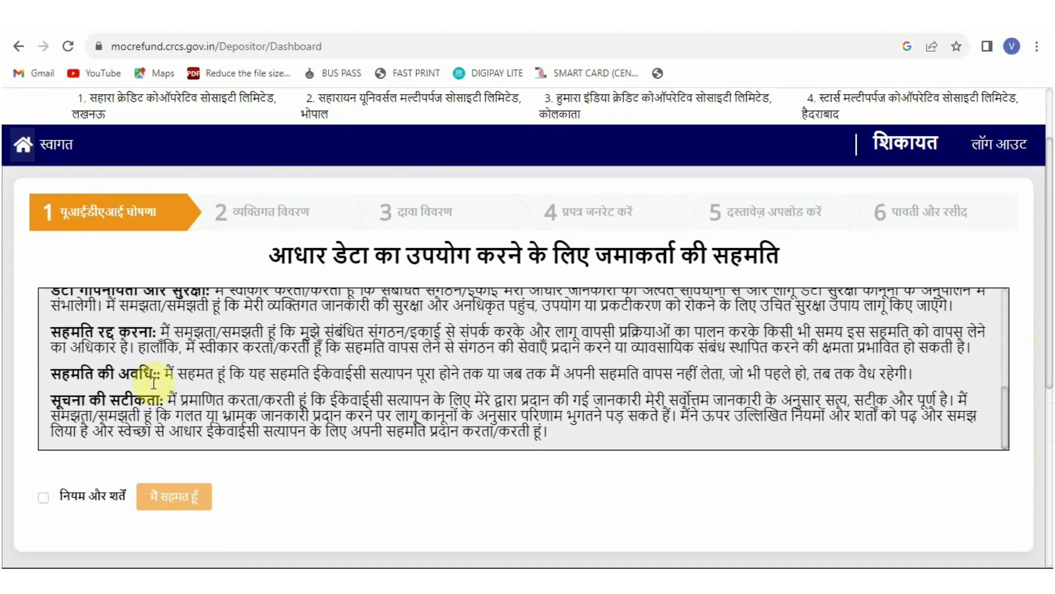
click(43, 498)
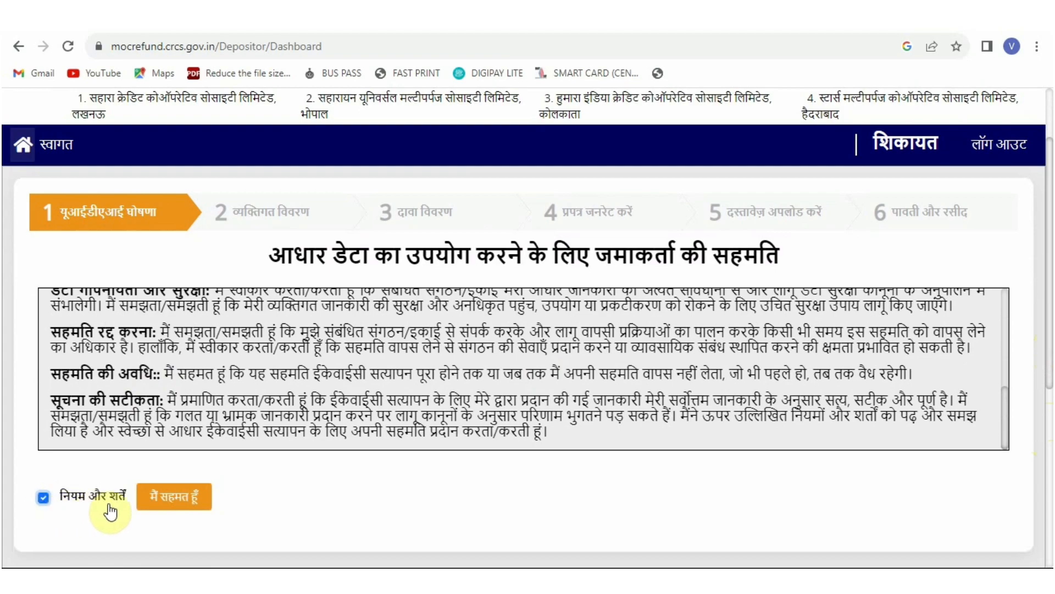
click(167, 500)
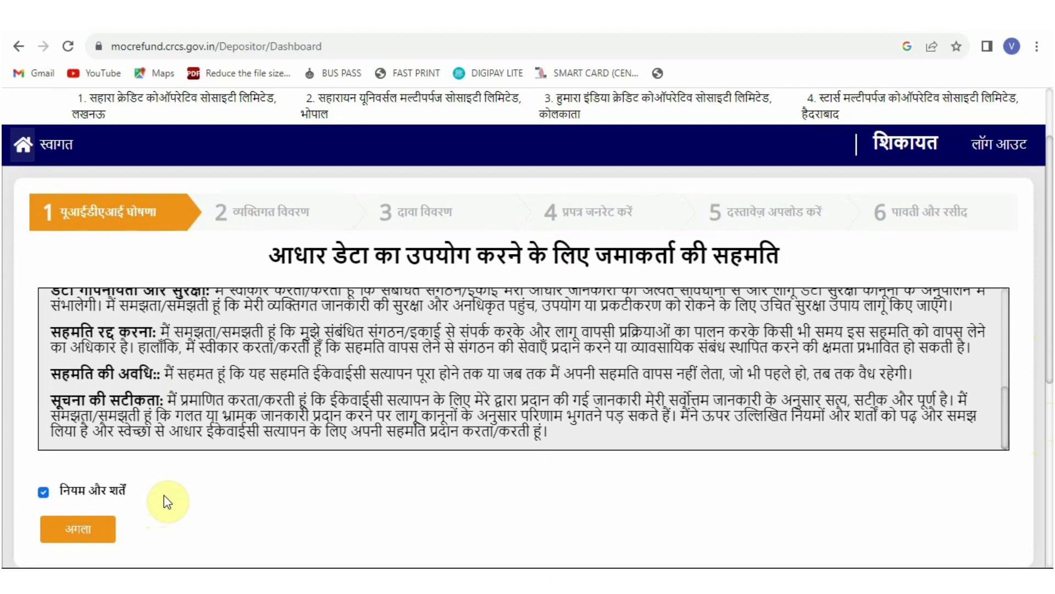
click(86, 530)
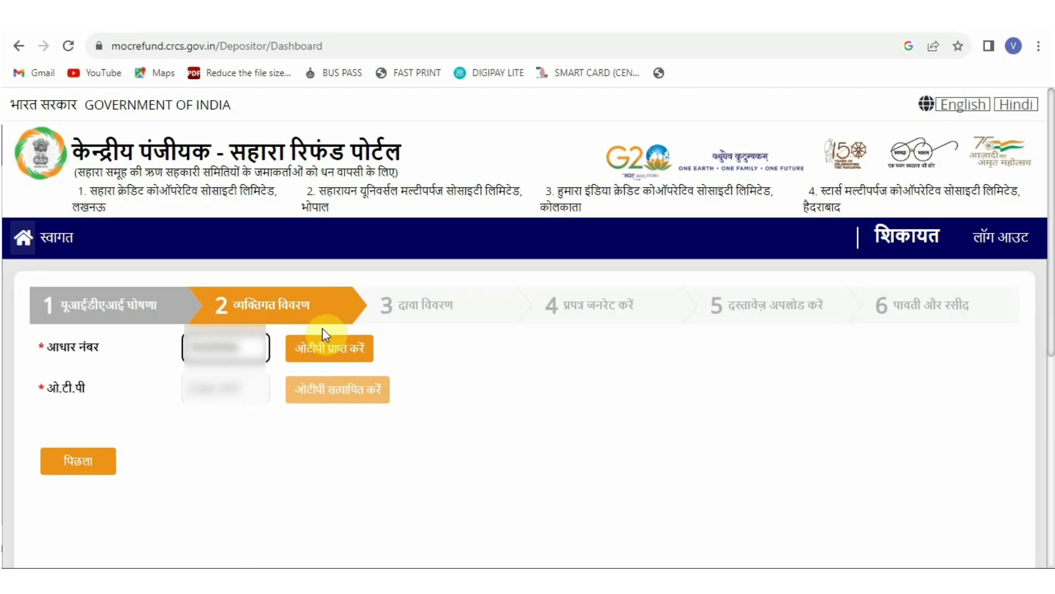
- Enter the depositor's Aadhaar number, request an OTP for it, and verify the received OTP
text(???)
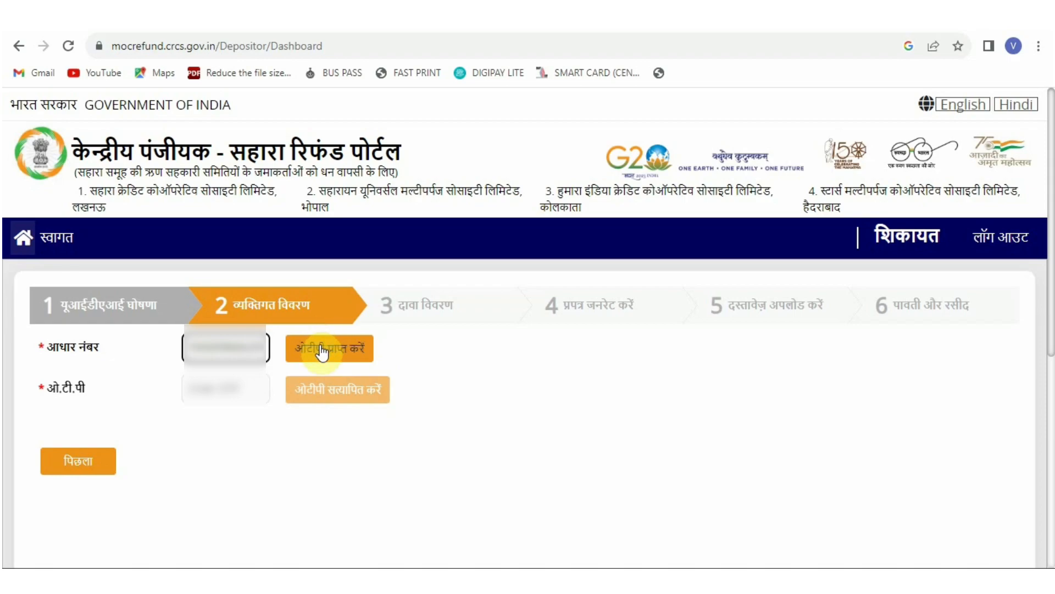
click(322, 348)
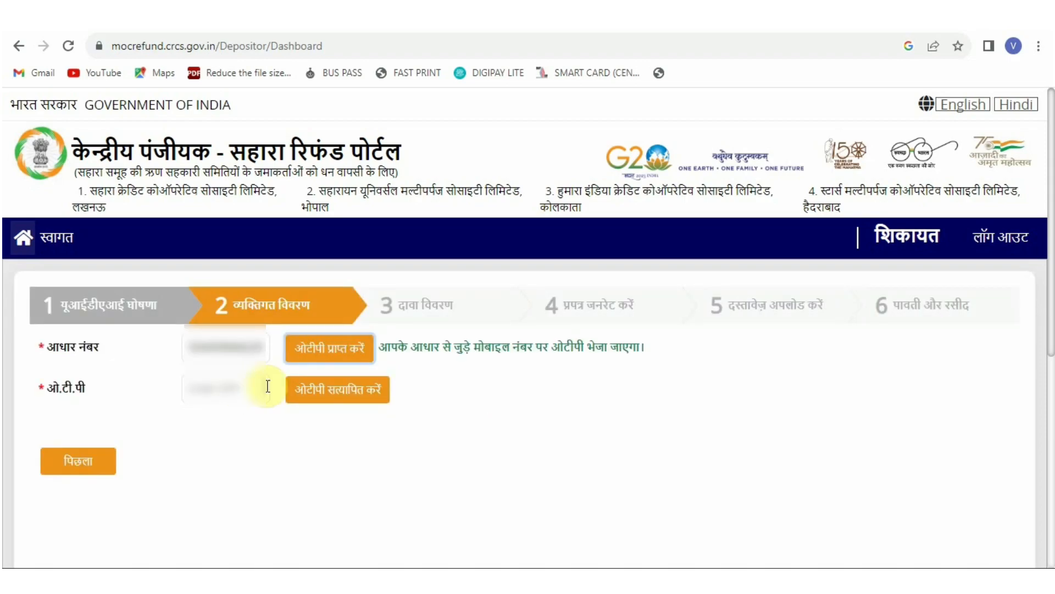
click(237, 390)
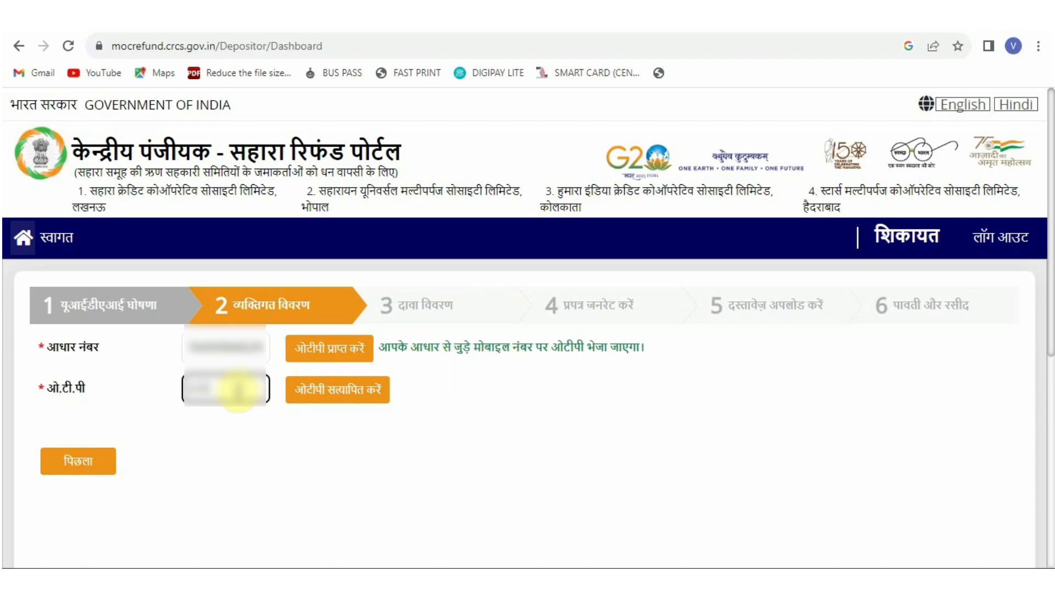
text(******)
click(333, 394)
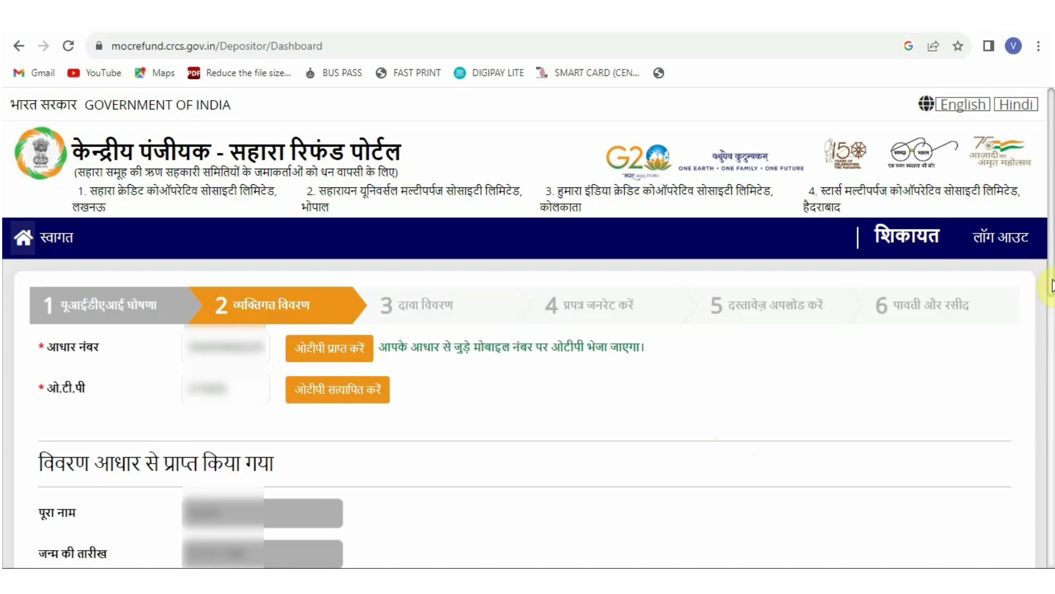
- Review the details retrieved from Aadhaar and continue to the claim details stage, leaving the optional email empty
scroll(1051, 285, down, 3)
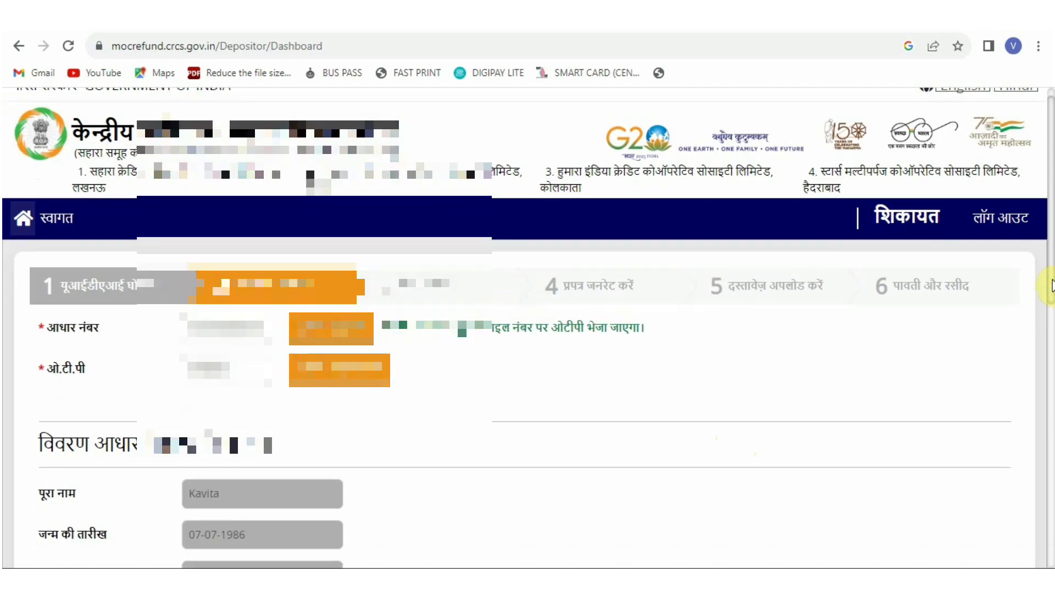
scroll(1051, 286, down, 2)
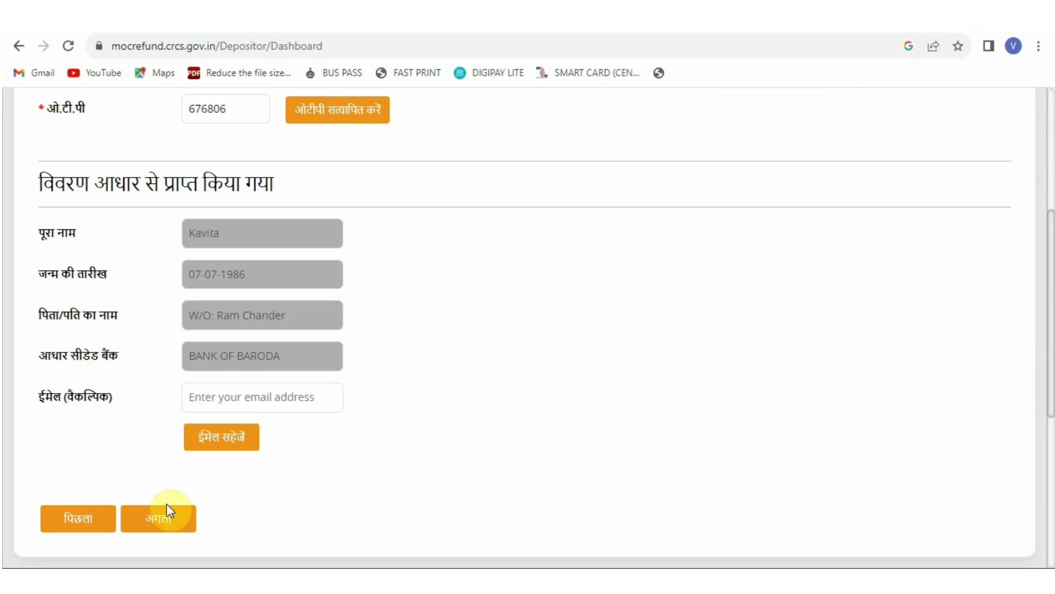
click(165, 521)
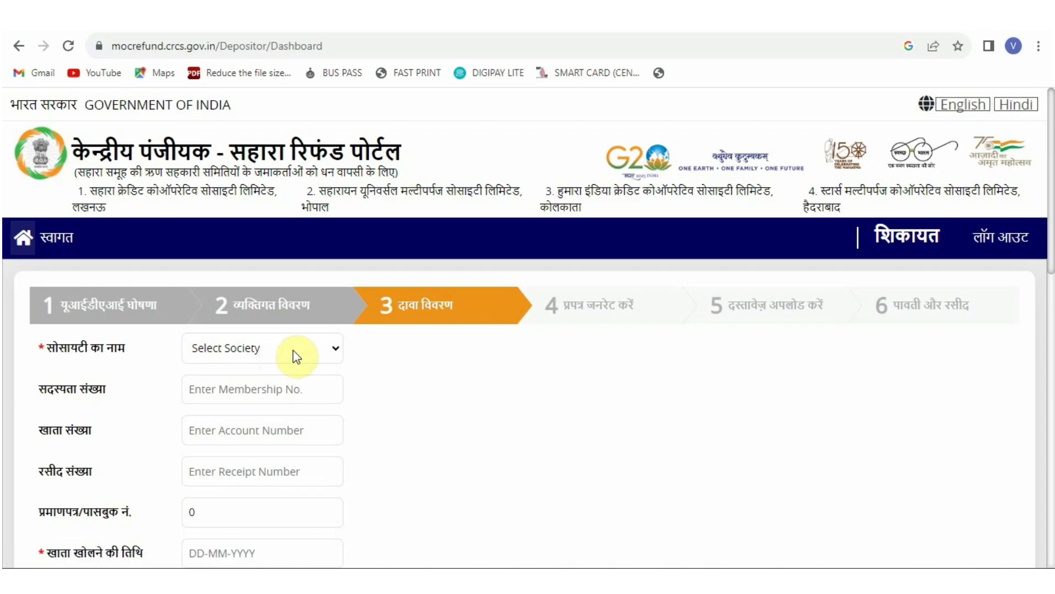
- Choose Sahara Credit Cooperative Society Limited as the society and go through the membership, account, receipt and certificate/passbook number fields
scroll(292, 351, down, 3)
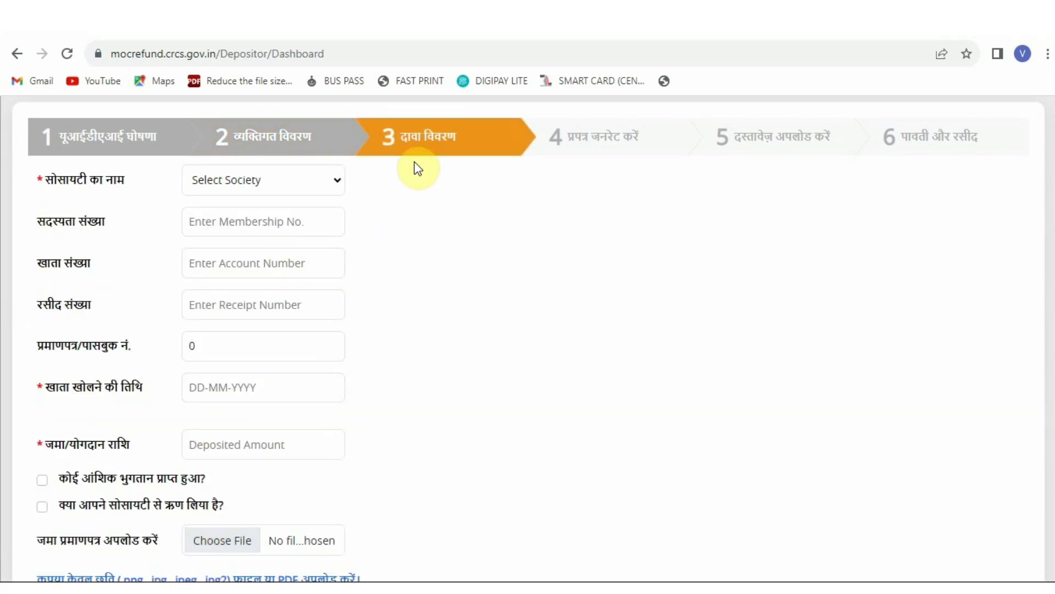
click(249, 182)
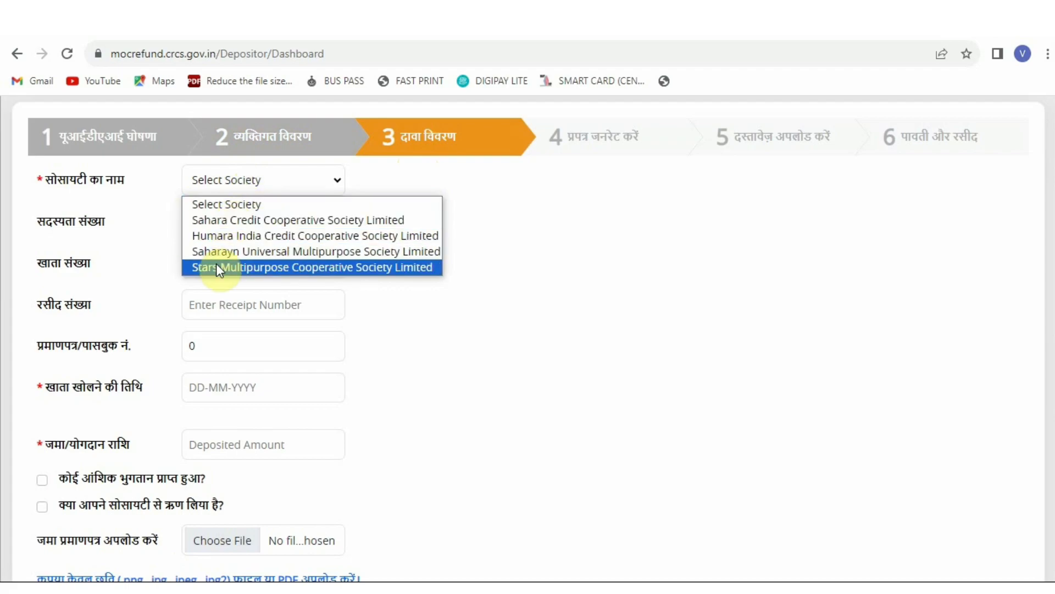
click(222, 221)
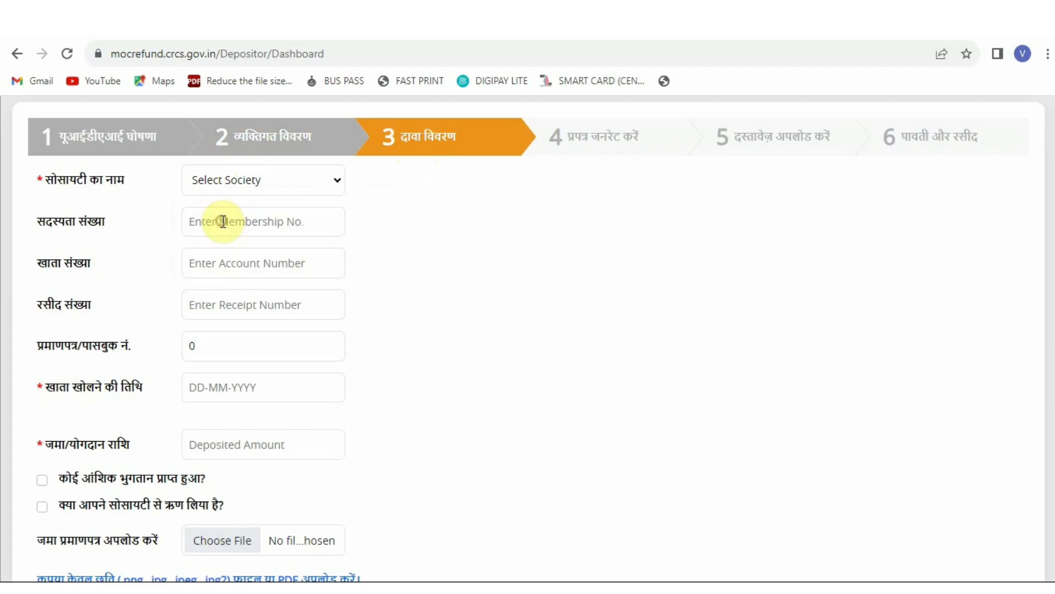
click(247, 218)
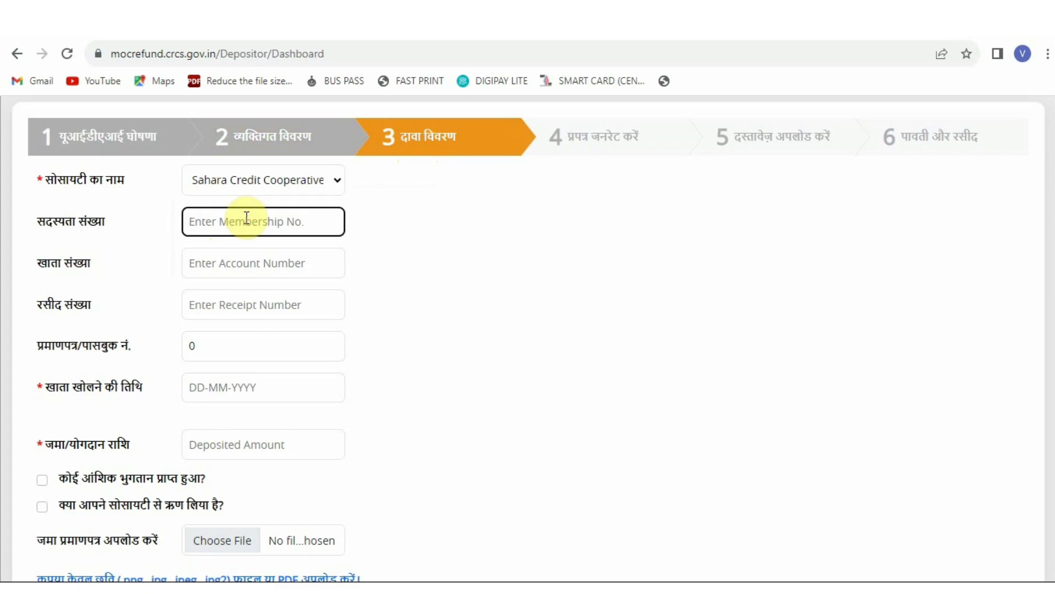
click(218, 264)
click(214, 306)
click(213, 339)
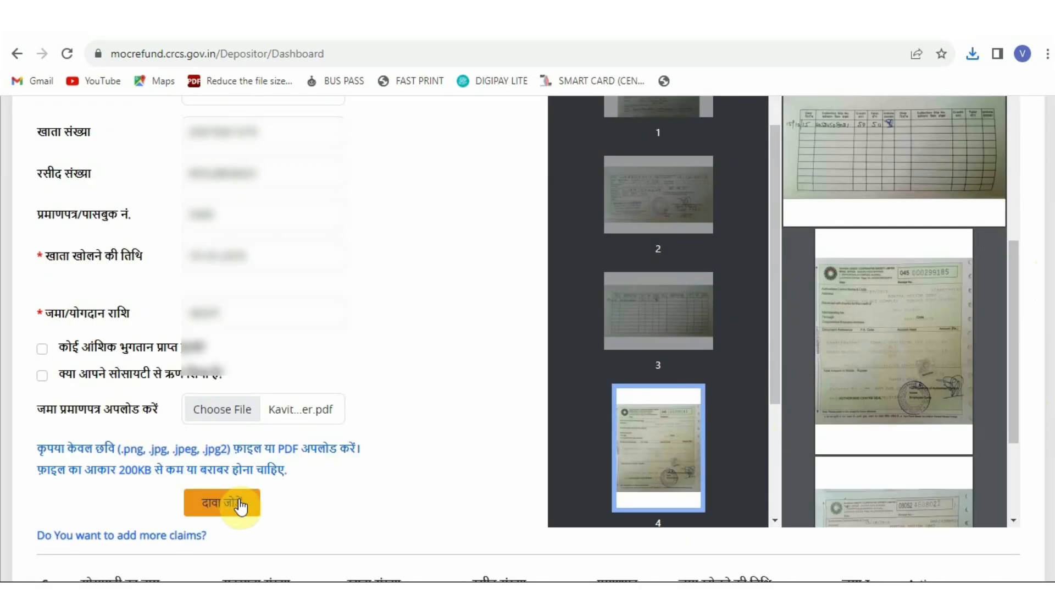
- Add the completed claim with its attached deposit certificate PDF to the claims list
click(241, 505)
scroll(971, 380, down, 3)
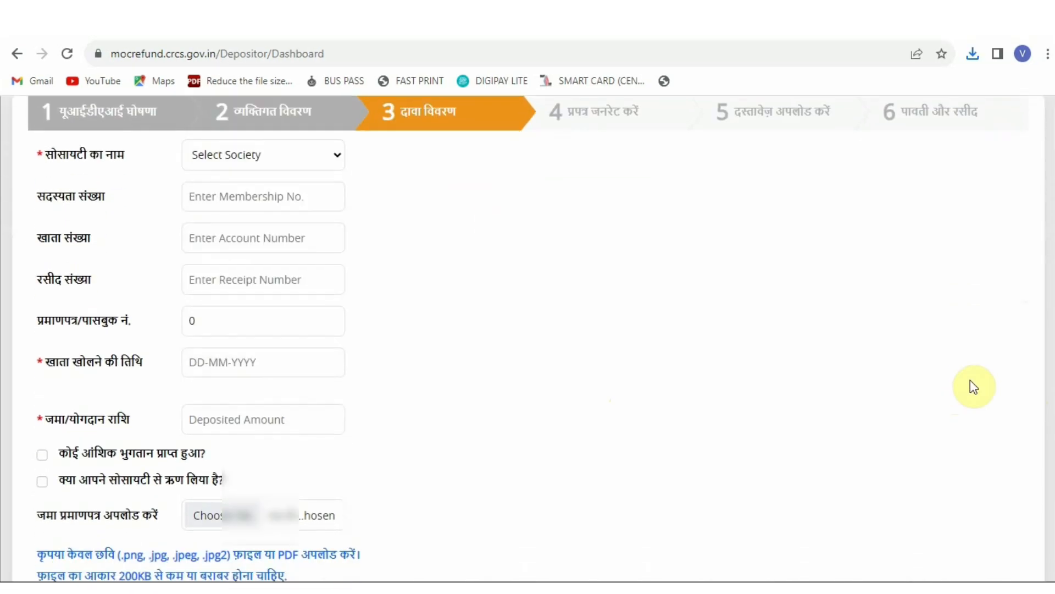
scroll(971, 380, down, 3)
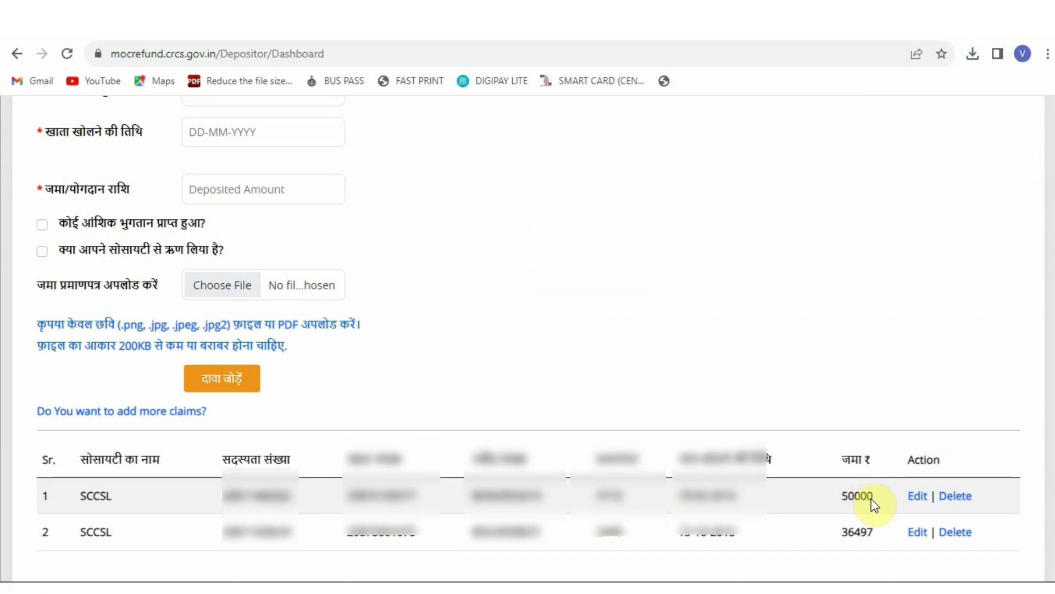
- Set the deposited amount of the second claim in the list to 36500 and save the updated claim
click(912, 535)
click(296, 457)
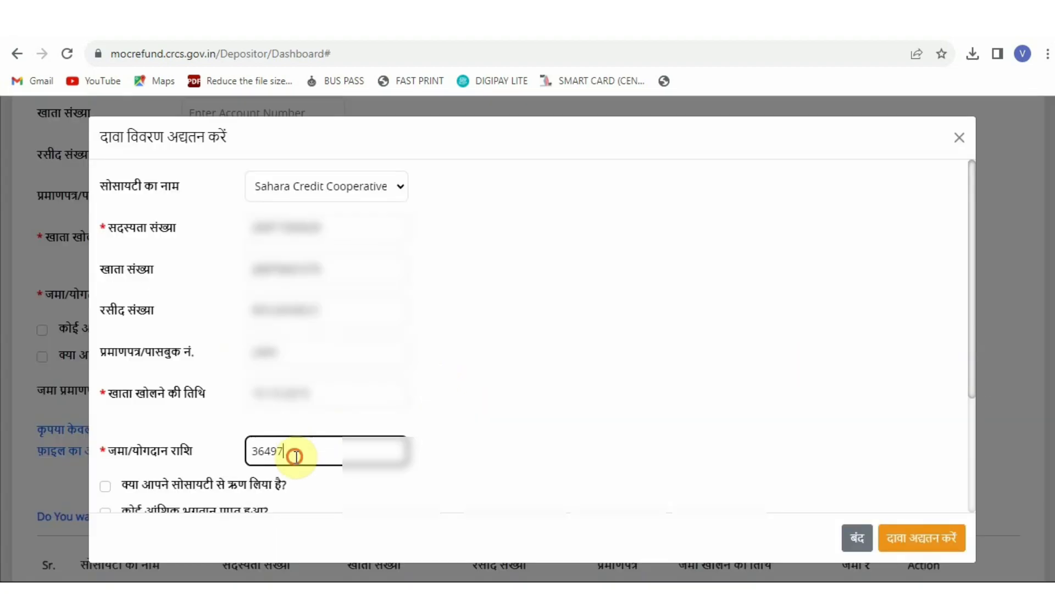
key(BackSpace)
key(BackSpace)
key(BackSpace)
text(500)
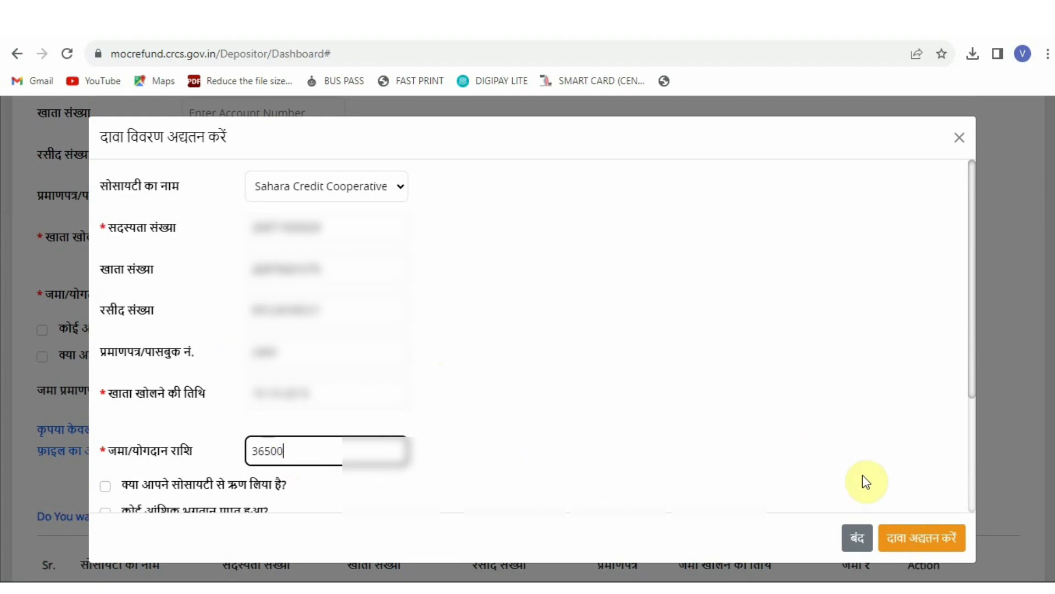
click(909, 544)
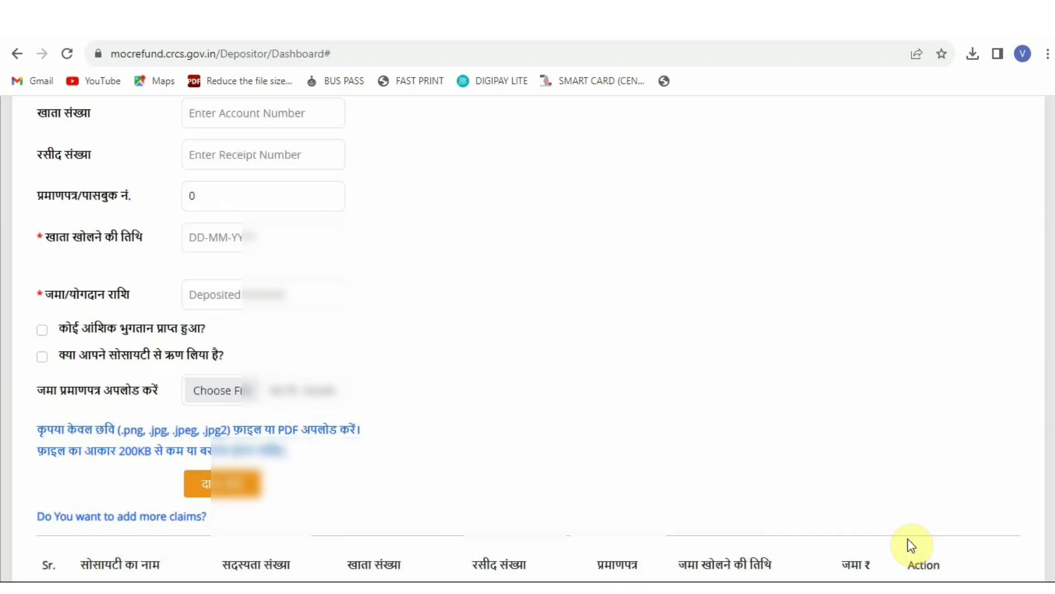
- Continue to the form generation stage and download the claim request form, confirming that all claims have been entered
scroll(1051, 379, down, 3)
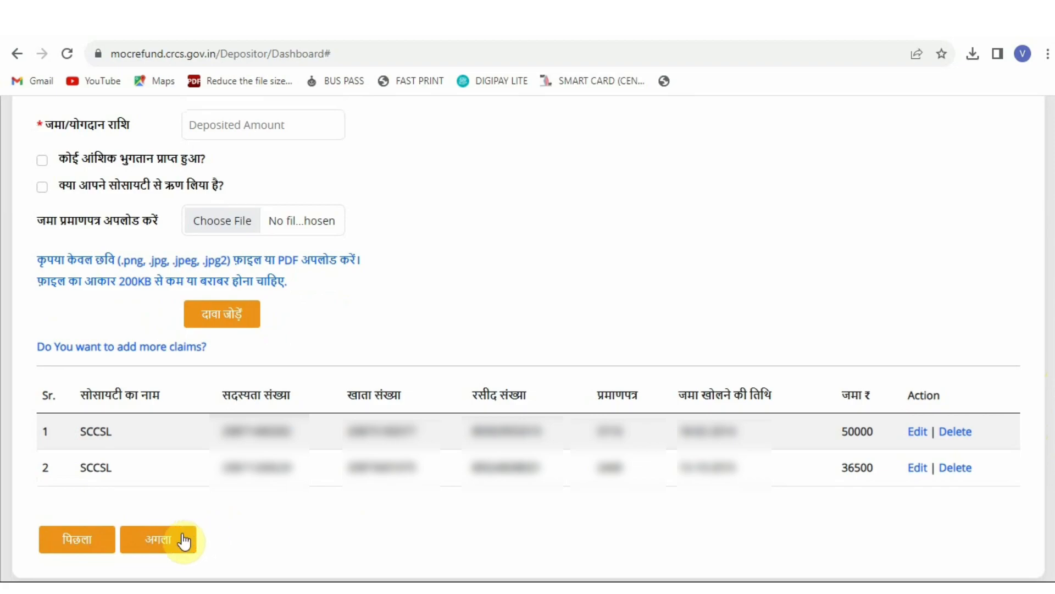
click(186, 541)
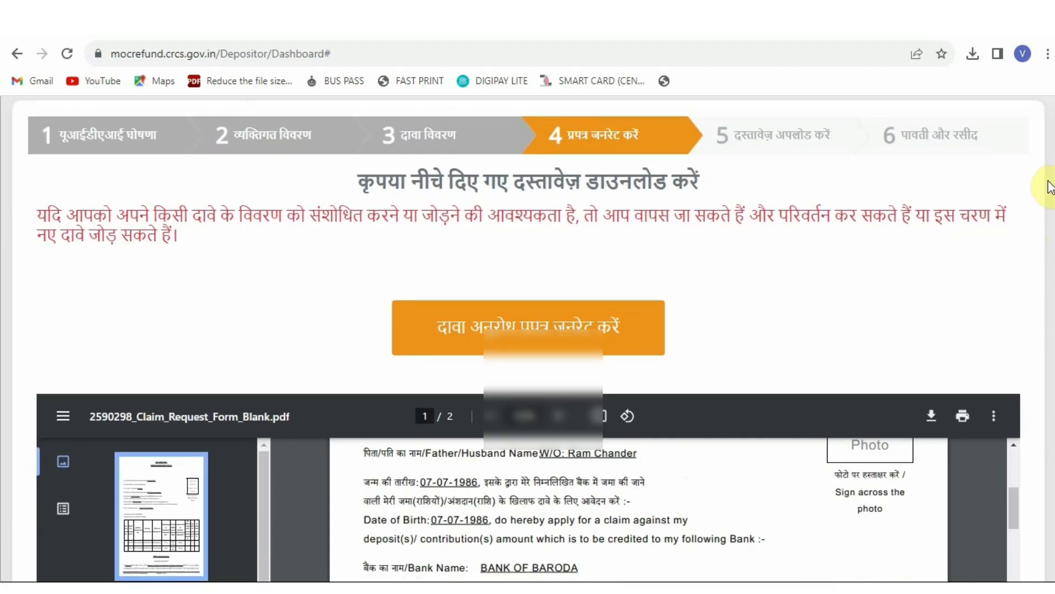
scroll(495, 275, down, 4)
click(155, 525)
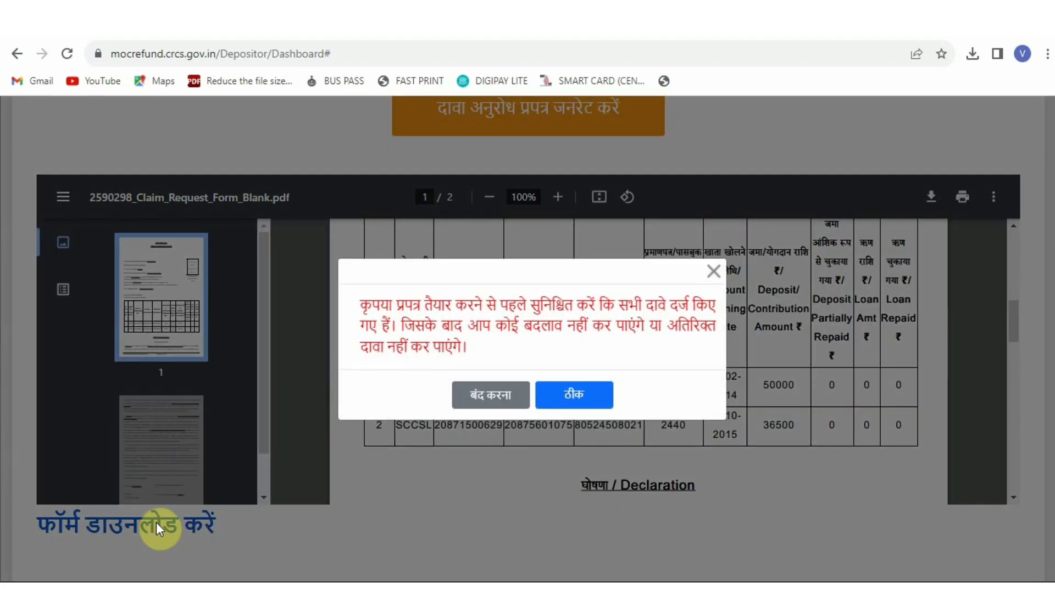
click(569, 397)
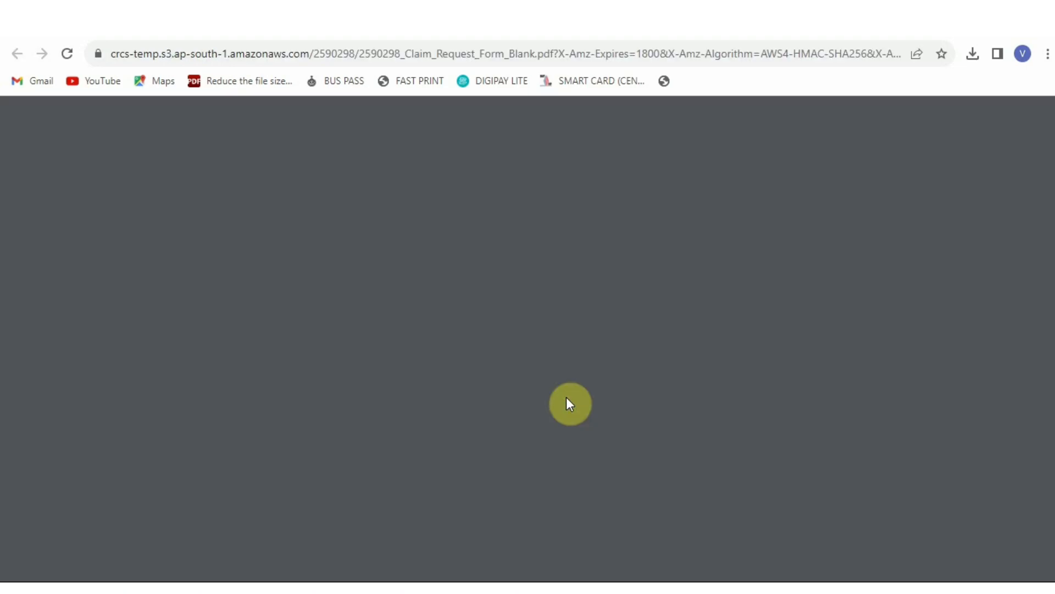
- Check the claims table in the generated claim request form and continue to the document upload stage
click(1006, 124)
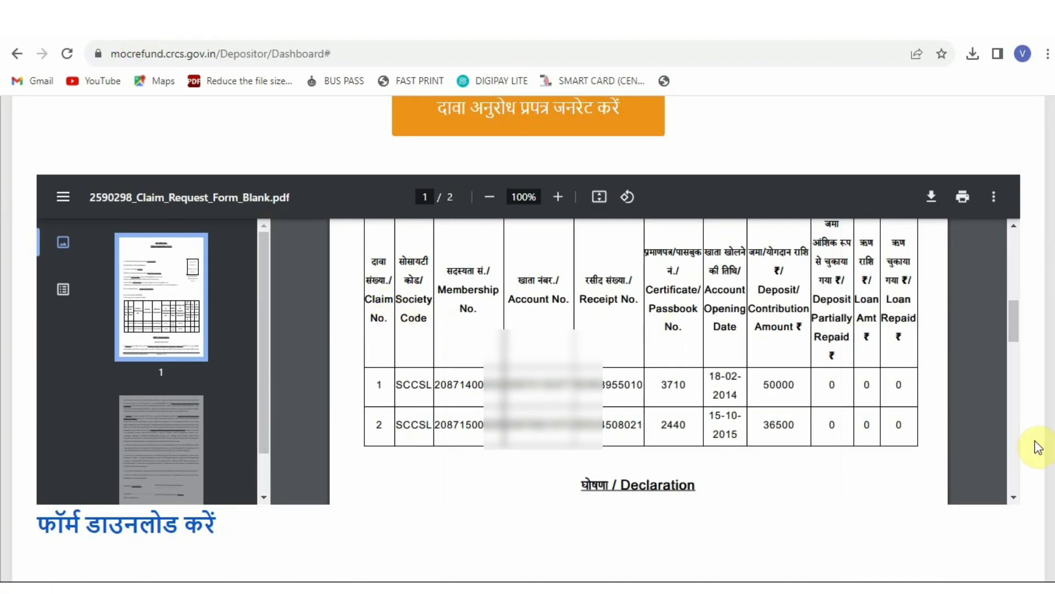
scroll(1051, 364, down, 3)
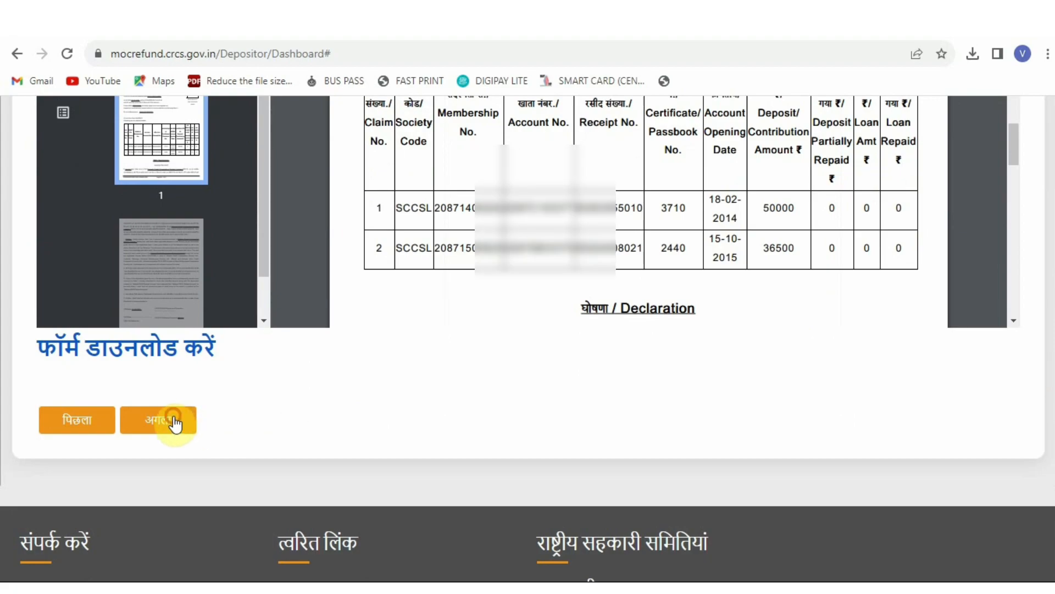
click(174, 421)
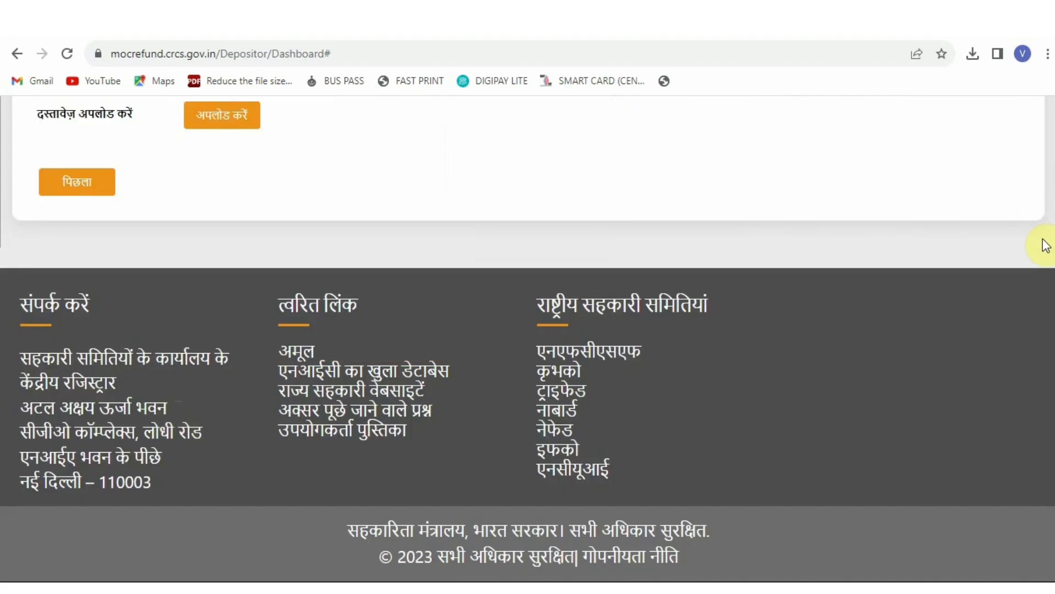
scroll(1051, 352, up, 5)
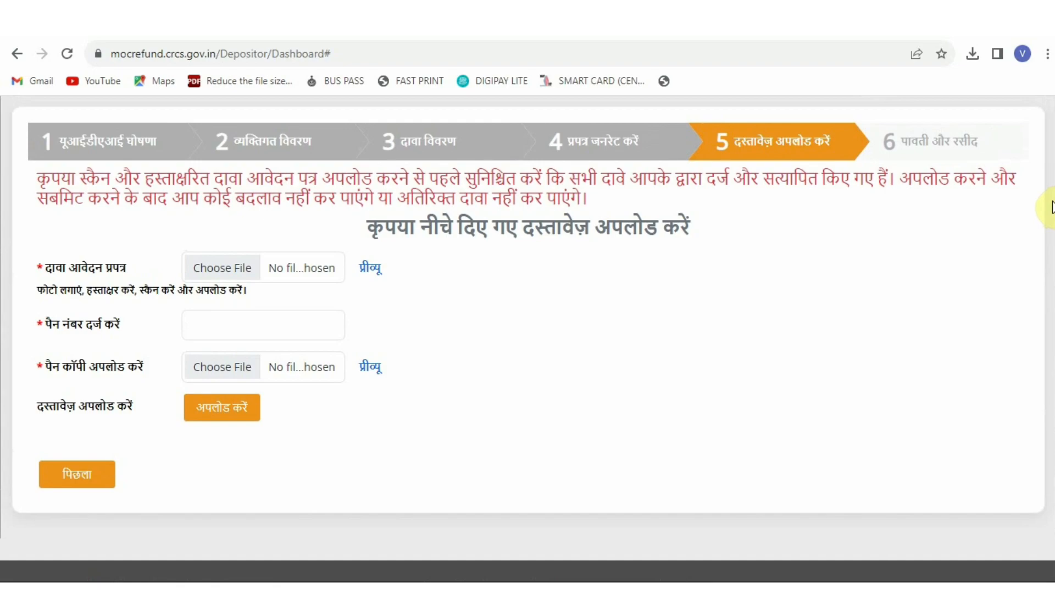
- Continue from the uploaded claim application form and PAN copy to the acknowledgement and receipt stage
drag(1053, 202, 1053, 203)
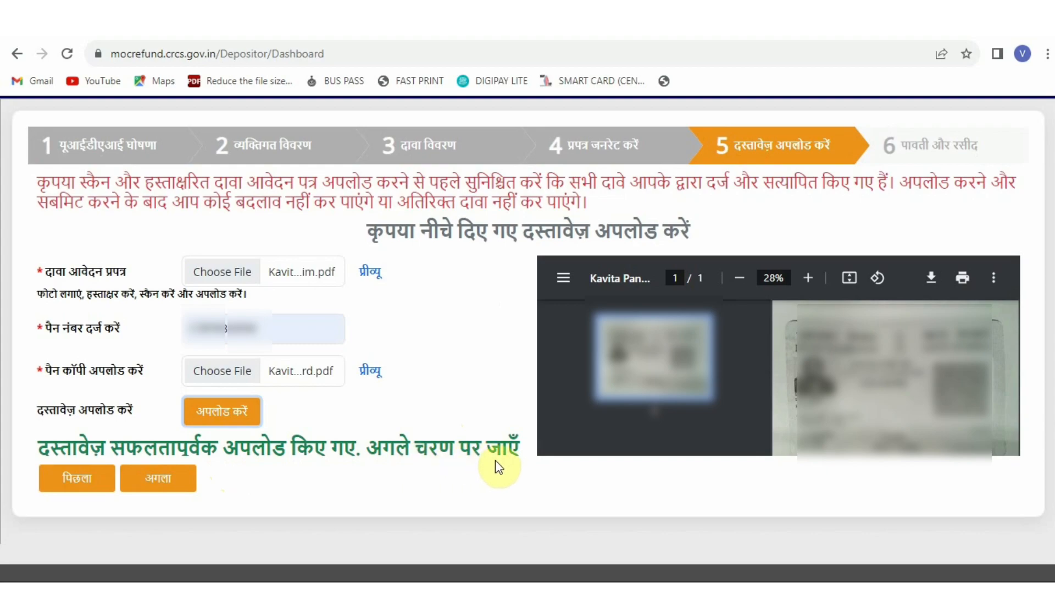
click(167, 486)
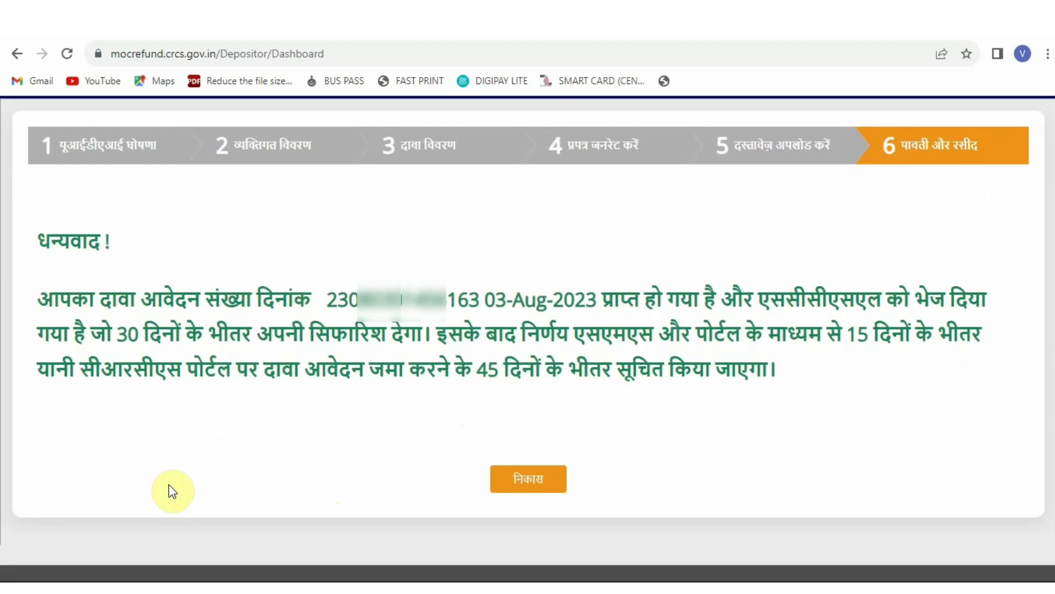